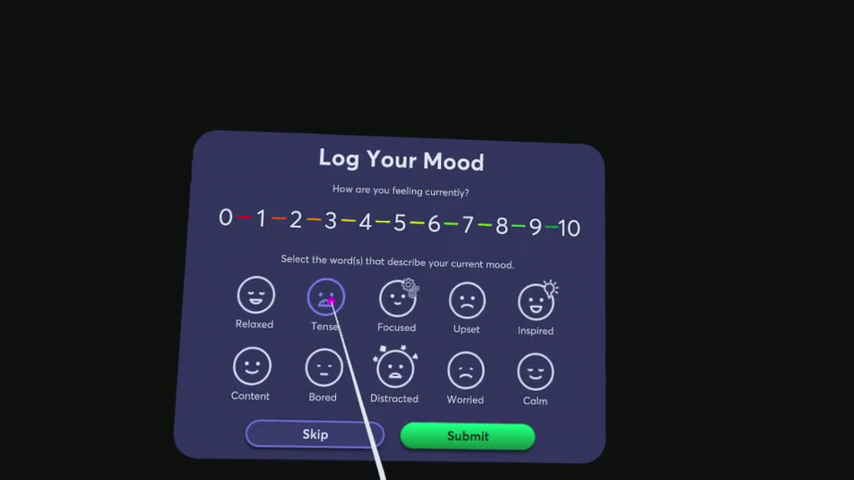
- Pick the Tense face on the Log Your Mood panel and submit it
{"action": "left_click", "coordinate": [328, 299]}
{"action": "left_click", "coordinate": [467, 435]}
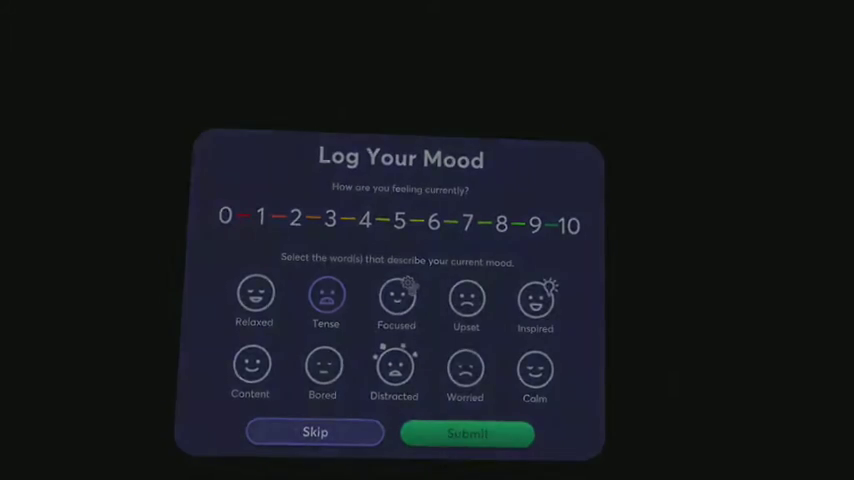